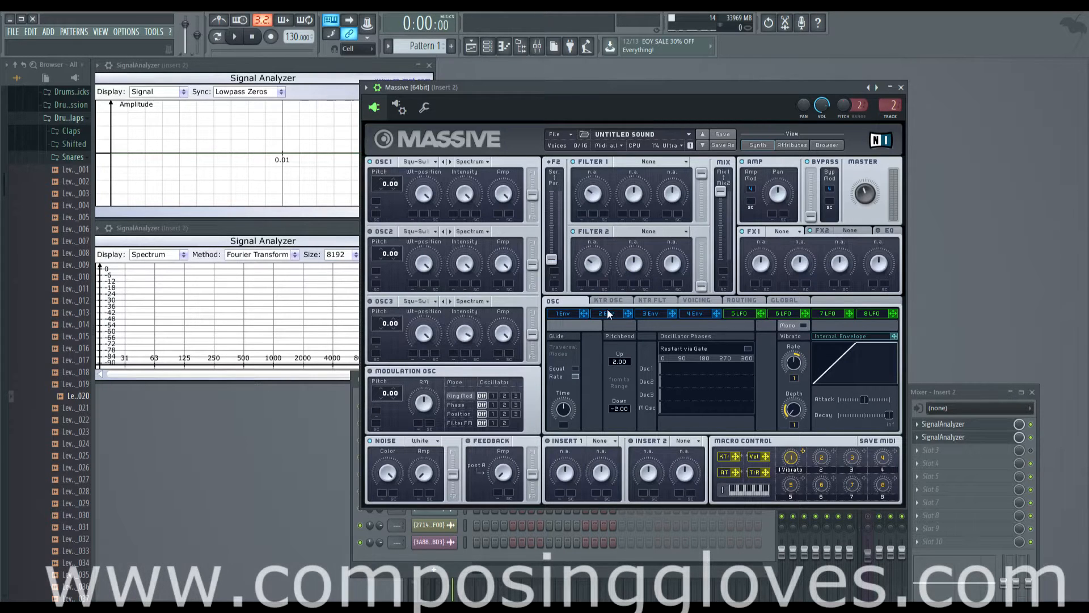
Step: Open the oscillator key-tracking settings and switch OSC 1 to the User curve
{"action": "left_click", "coordinate": [605, 302]}
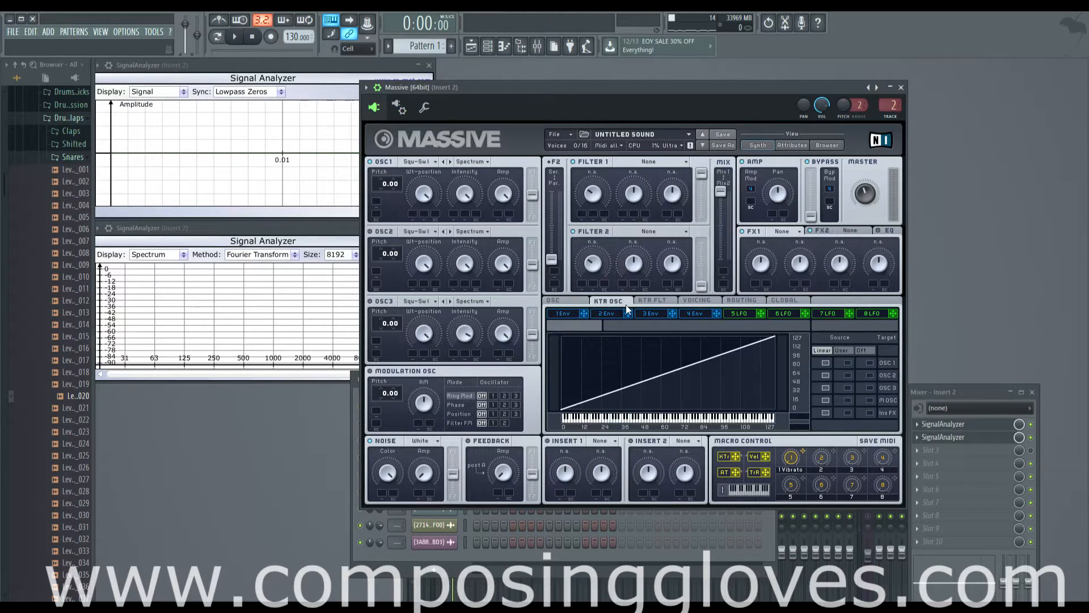
{"action": "left_click", "coordinate": [576, 301]}
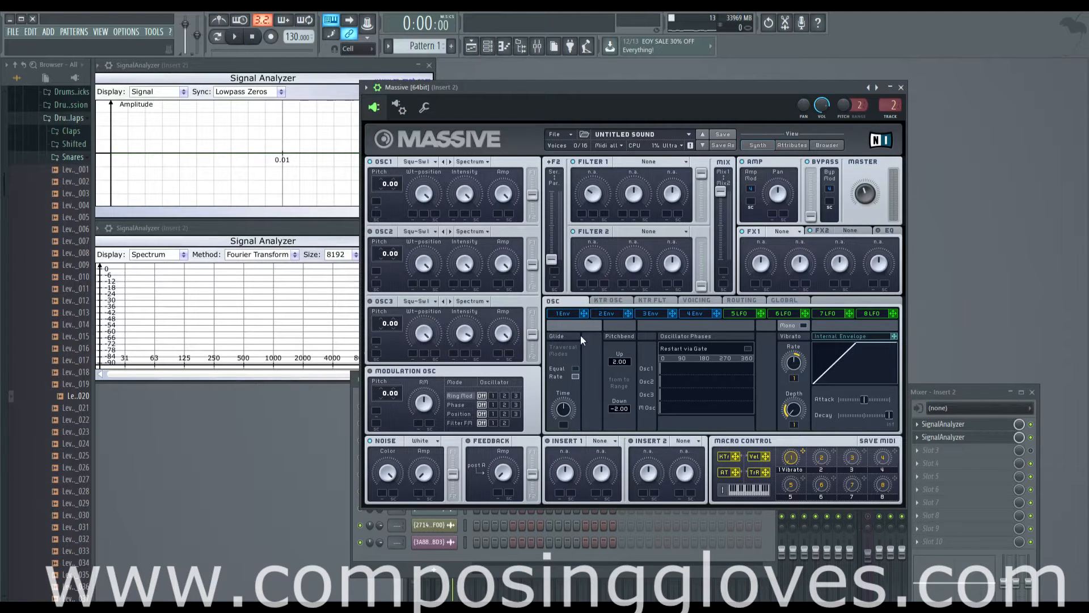
{"action": "left_click", "coordinate": [604, 303]}
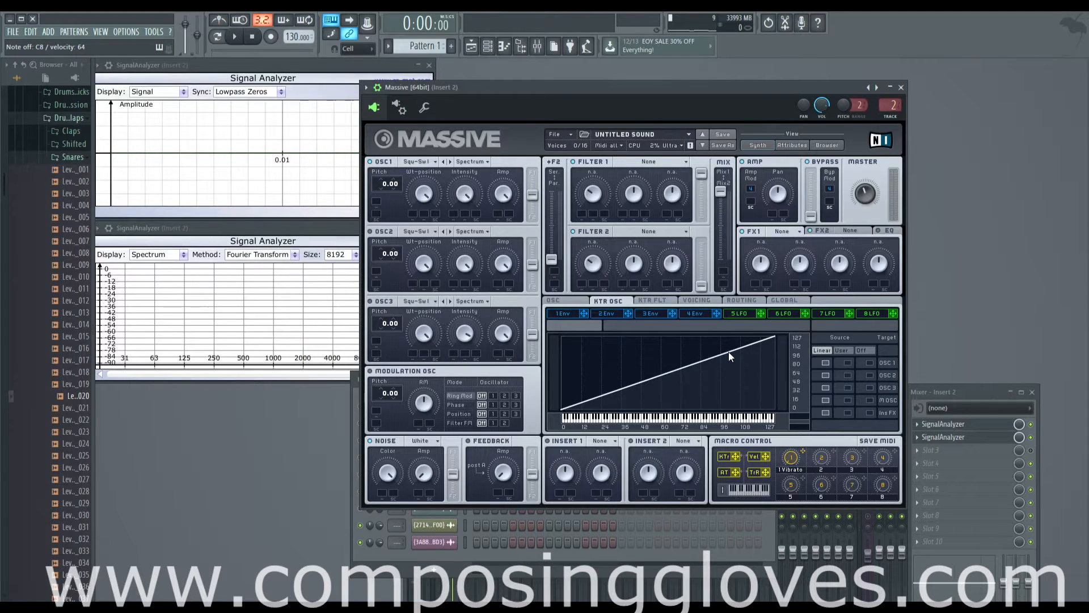
{"action": "left_click", "coordinate": [848, 360]}
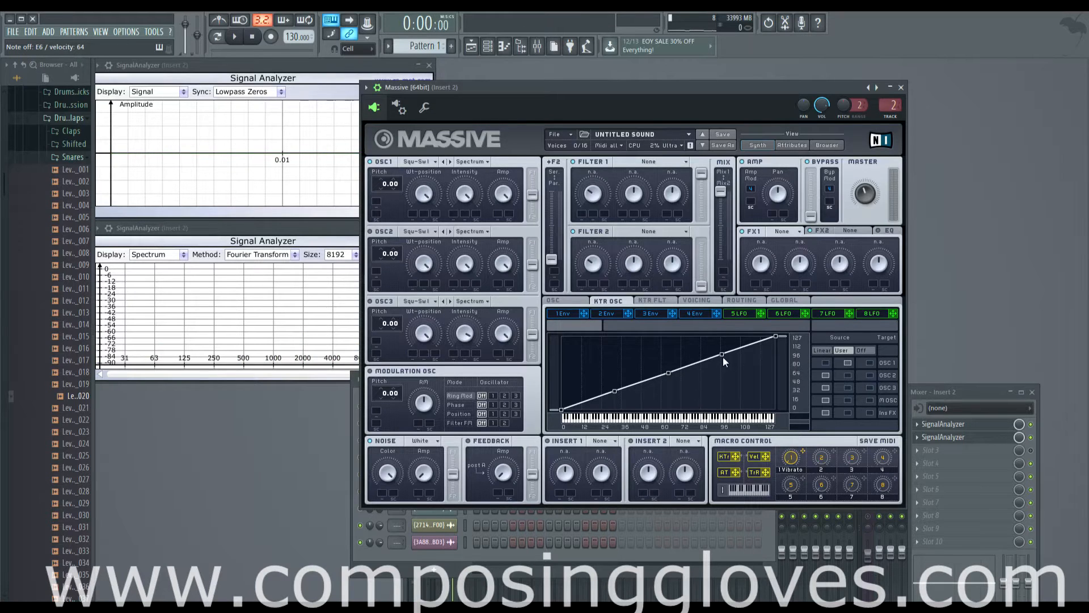
Step: Lower the User curve's points near keys 64 and 96, and flatten the whole curve at the level of the key 96 point
{"action": "left_click_drag", "start_coordinate": [722, 354], "coordinate": [720, 399]}
{"action": "left_click_drag", "start_coordinate": [668, 373], "coordinate": [668, 399]}
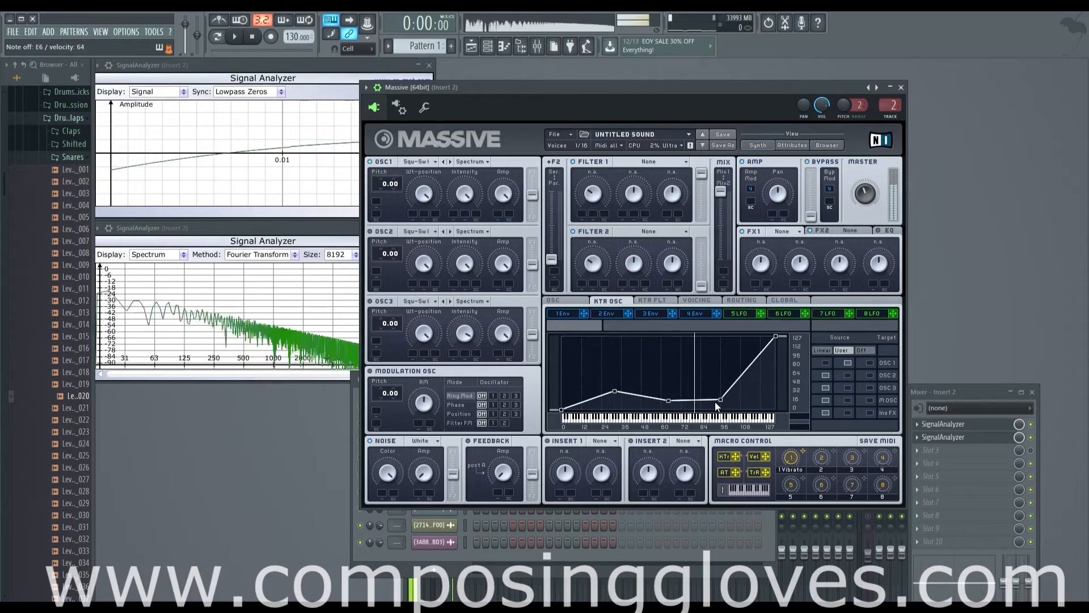
{"action": "mouse_move", "coordinate": [715, 402]}
{"action": "left_mouse_down"}
{"action": "mouse_move", "coordinate": [720, 379]}
{"action": "mouse_move", "coordinate": [720, 390]}
{"action": "left_mouse_up"}
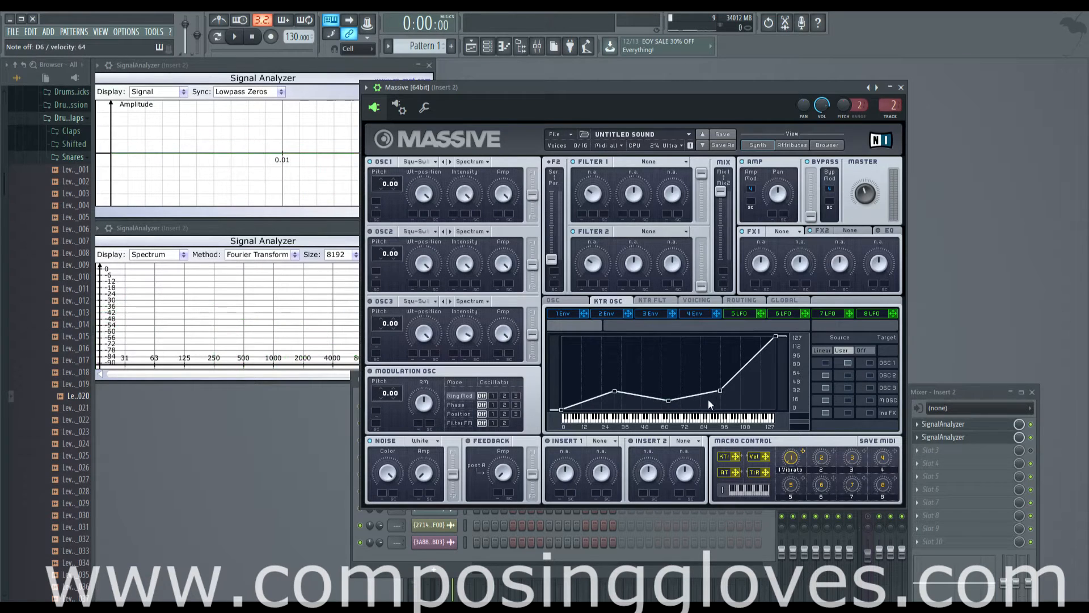
{"action": "left_click_drag", "start_coordinate": [720, 390], "coordinate": [720, 393]}
{"action": "double_click", "coordinate": [720, 393]}
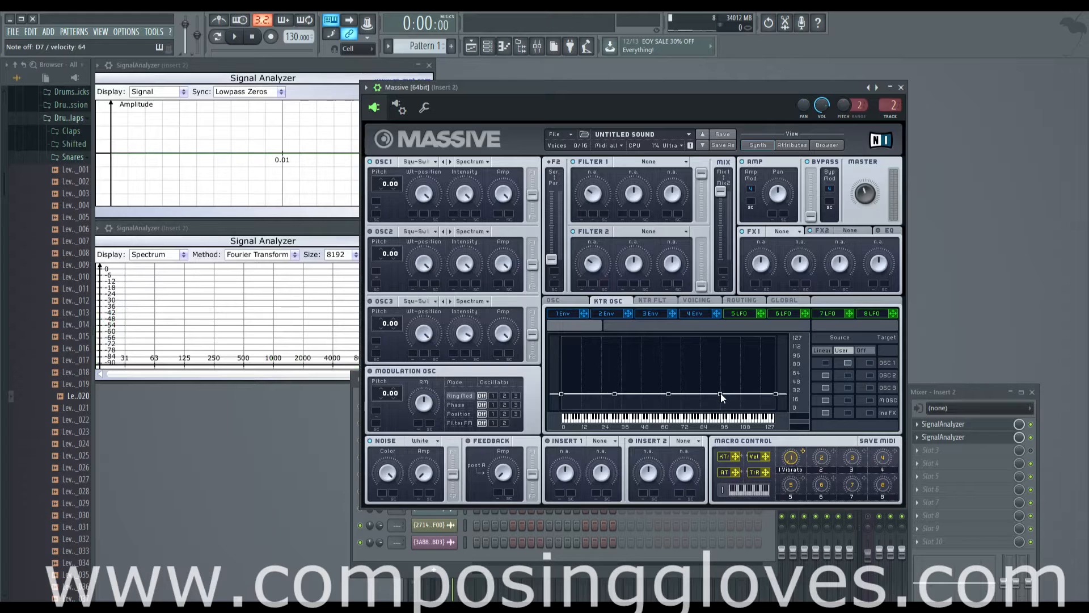
Step: Flatten the User curve at a level of about 16 and delete its middle point
{"action": "mouse_move", "coordinate": [669, 395]}
{"action": "left_mouse_down"}
{"action": "mouse_move", "coordinate": [671, 342]}
{"action": "mouse_move", "coordinate": [673, 400]}
{"action": "left_mouse_up"}
{"action": "double_click", "coordinate": [671, 351]}
{"action": "double_click", "coordinate": [672, 400]}
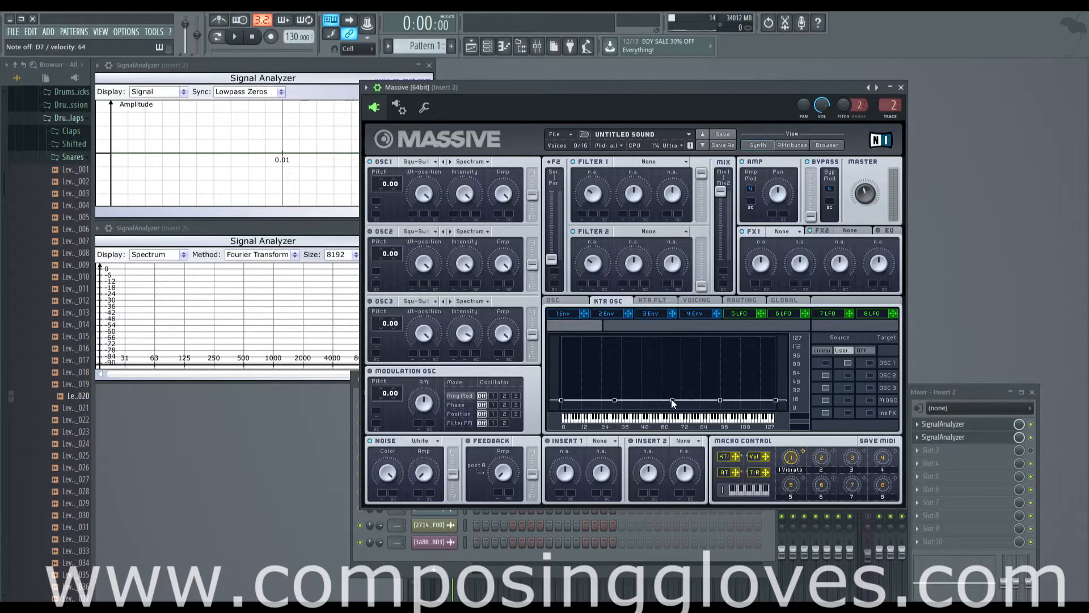
{"action": "double_click", "coordinate": [672, 400]}
Step: Raise the User curve's point near key 32 to about 75 and compare OSC 1 between Linear and User tracking, ending on Linear
{"action": "left_click_drag", "start_coordinate": [614, 400], "coordinate": [624, 374]}
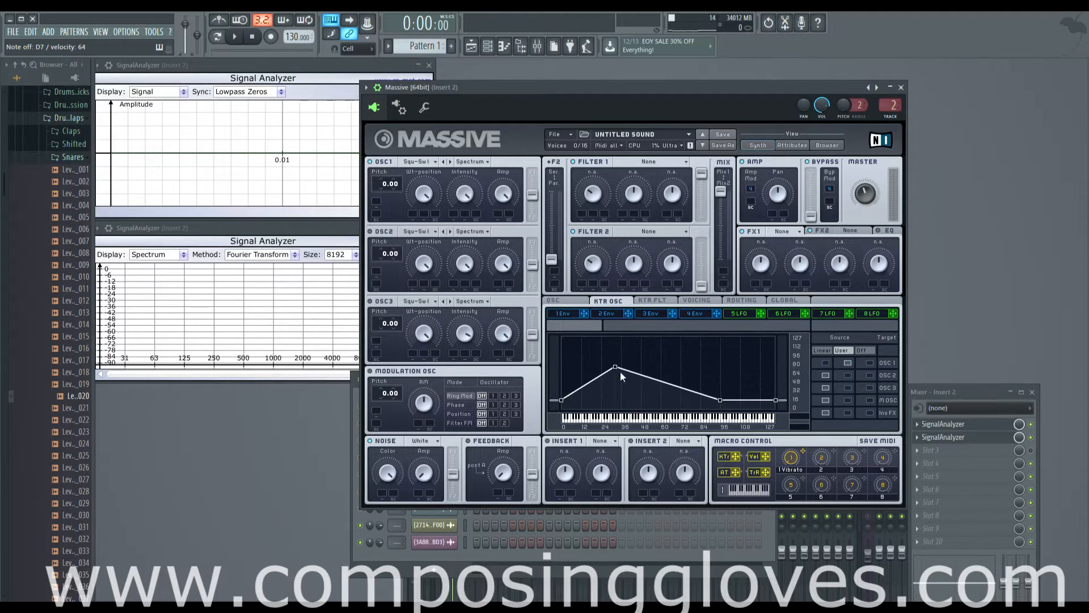
{"action": "left_click", "coordinate": [823, 363]}
{"action": "left_click", "coordinate": [848, 363]}
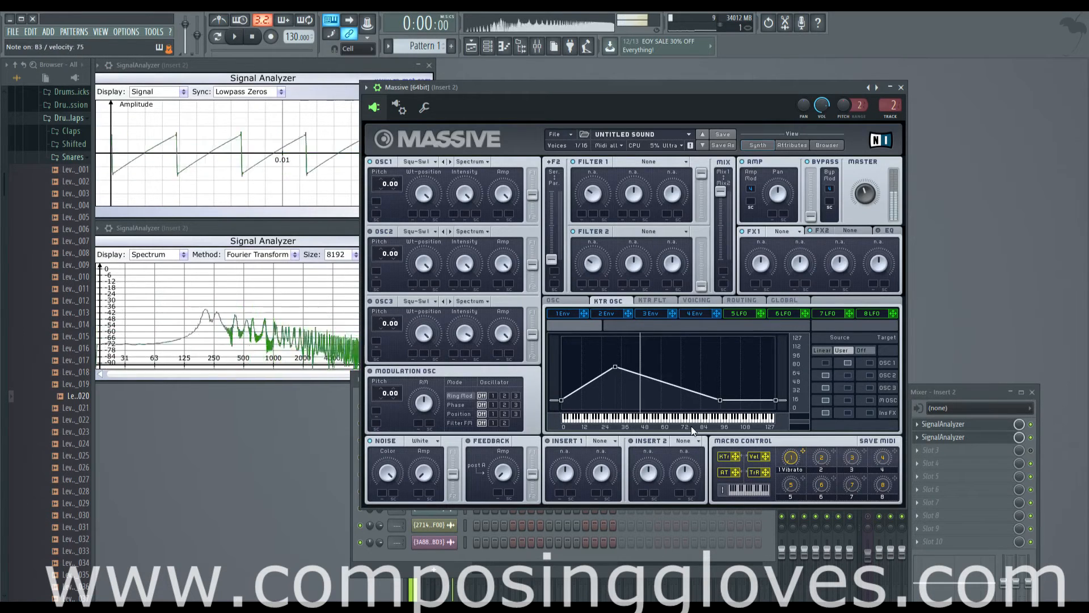
{"action": "left_click", "coordinate": [822, 350]}
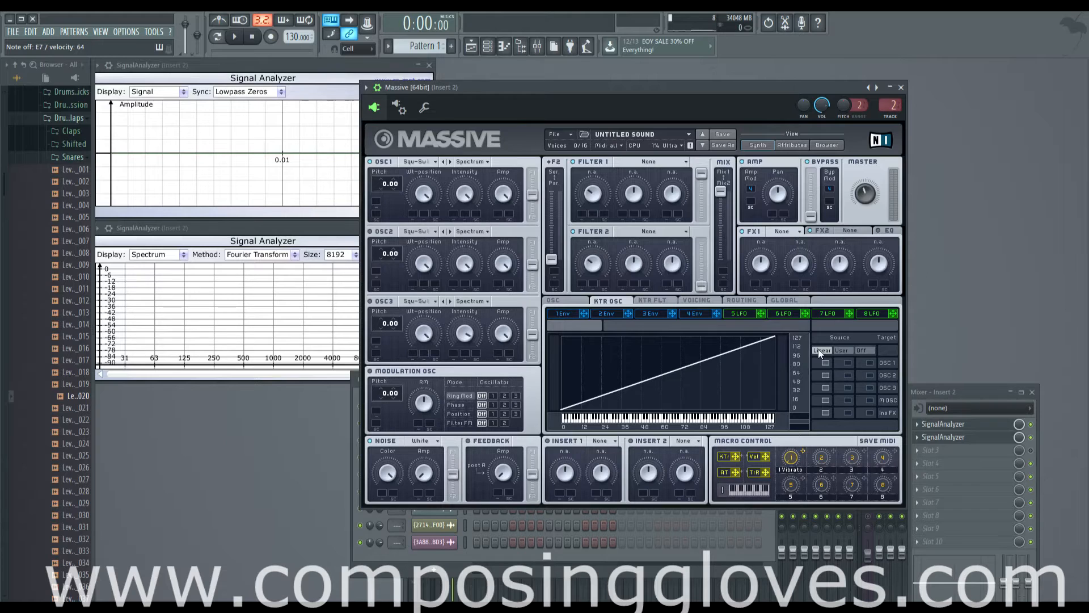
Step: Try User and Linear key tracking on OSC 1, OSC 2, OSC 3 and the modulation oscillator, ending with only OSC 1 on User
{"action": "left_click", "coordinate": [846, 363]}
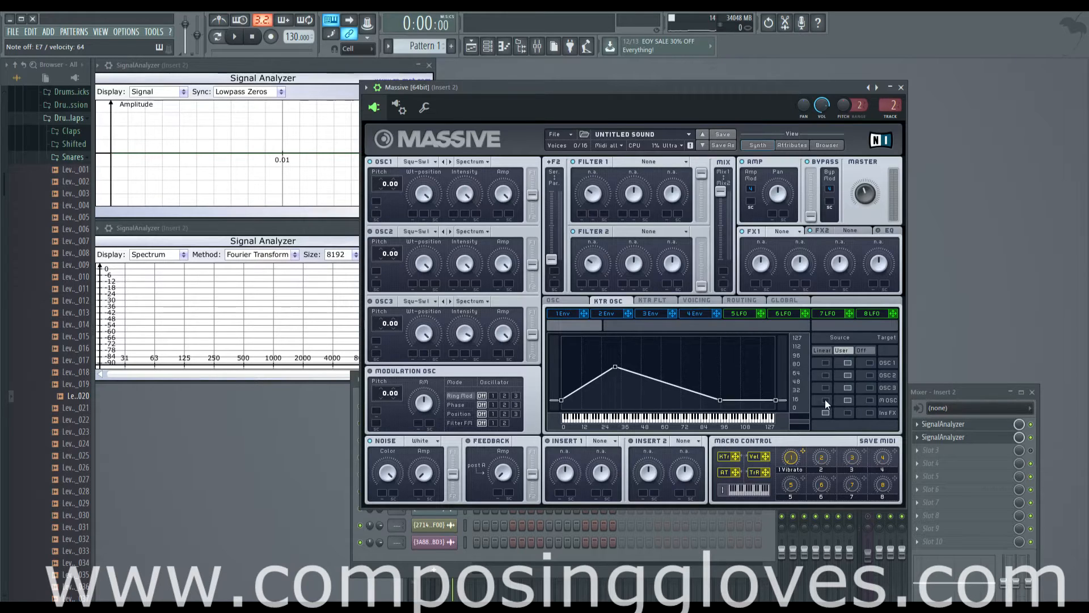
{"action": "left_click", "coordinate": [825, 388]}
{"action": "left_click", "coordinate": [847, 375]}
{"action": "left_click", "coordinate": [825, 363]}
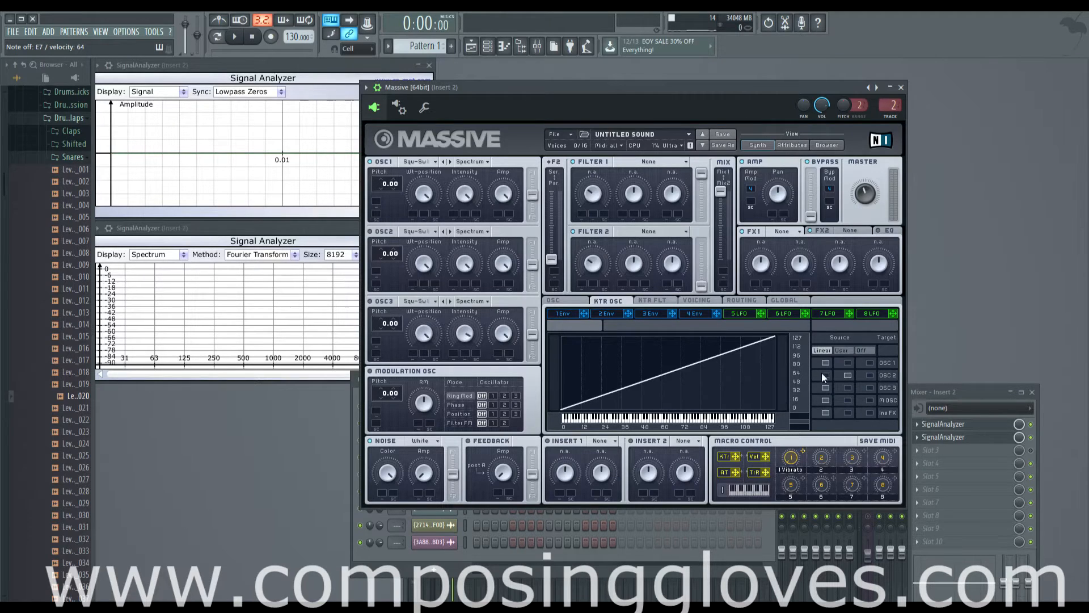
{"action": "left_click", "coordinate": [846, 375]}
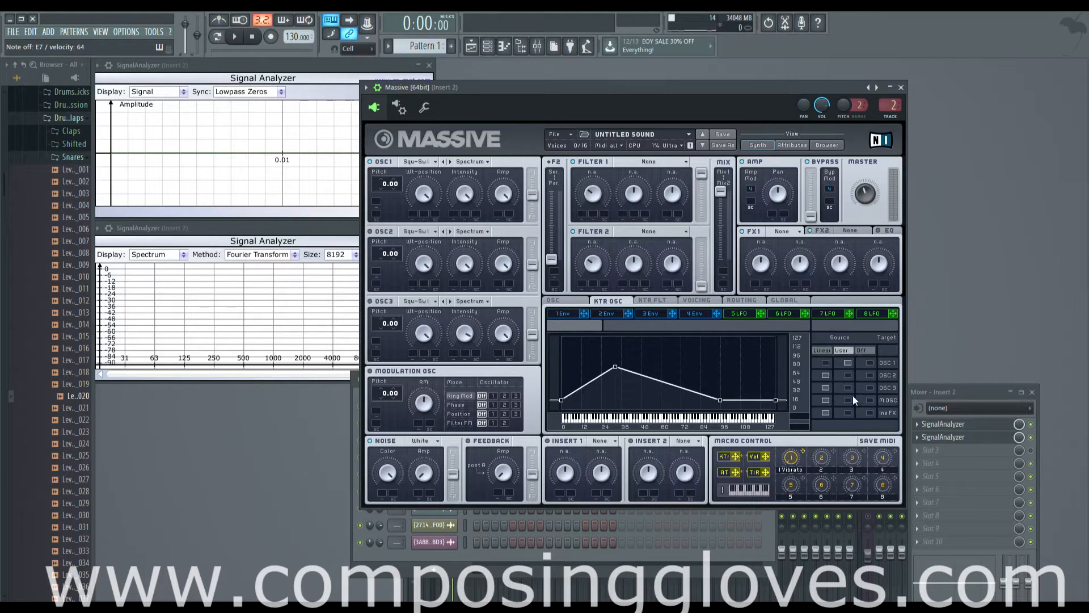
Step: Switch OSC 1's key tracking off and back to User, and flatten the User curve at about 75
{"action": "left_click", "coordinate": [868, 364]}
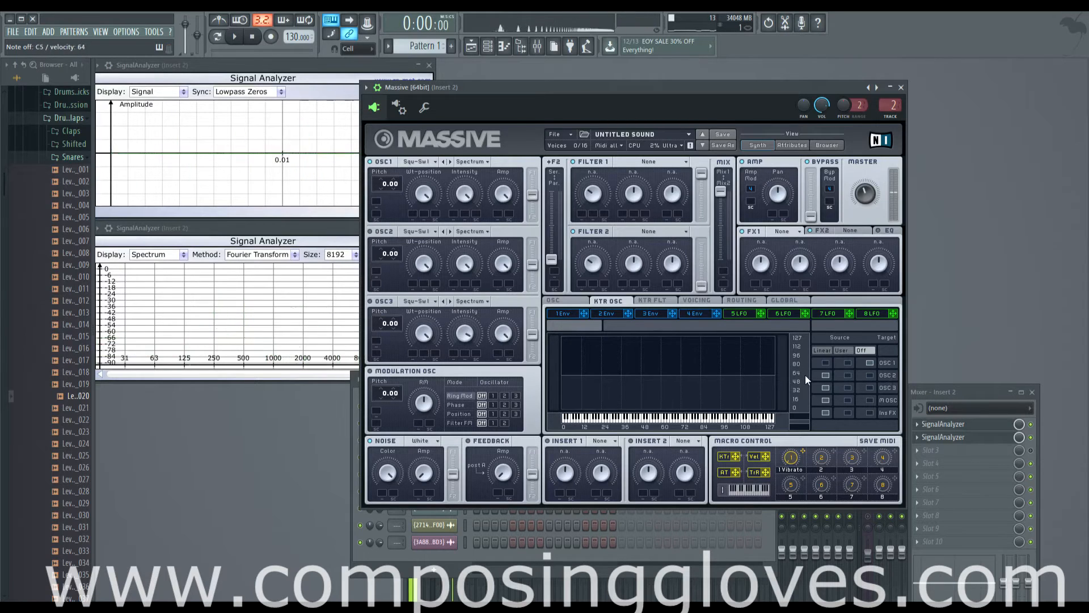
{"action": "left_click", "coordinate": [846, 363]}
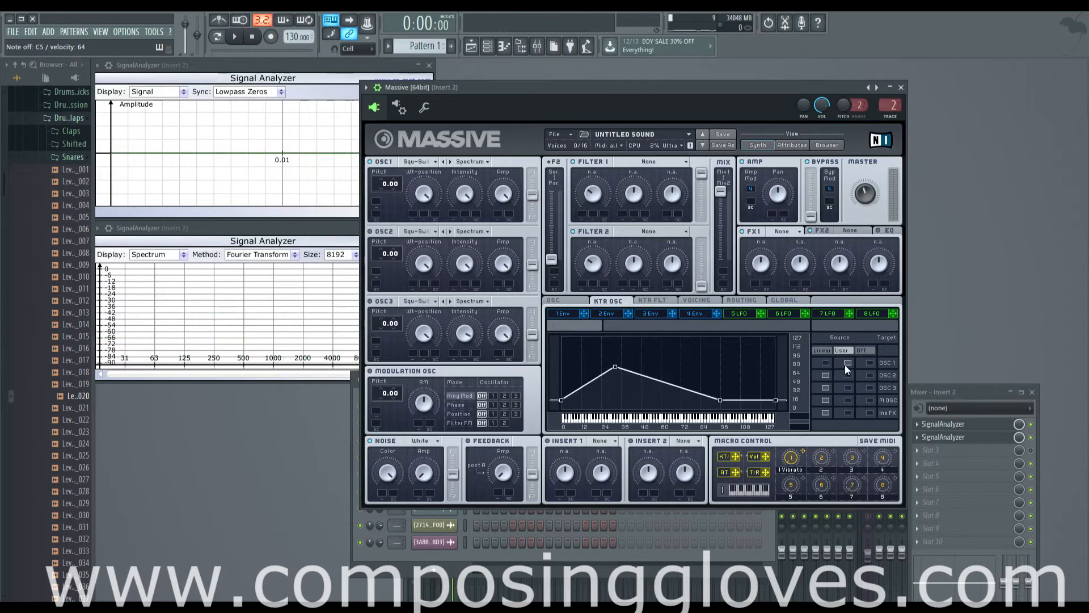
{"action": "double_click", "coordinate": [615, 366]}
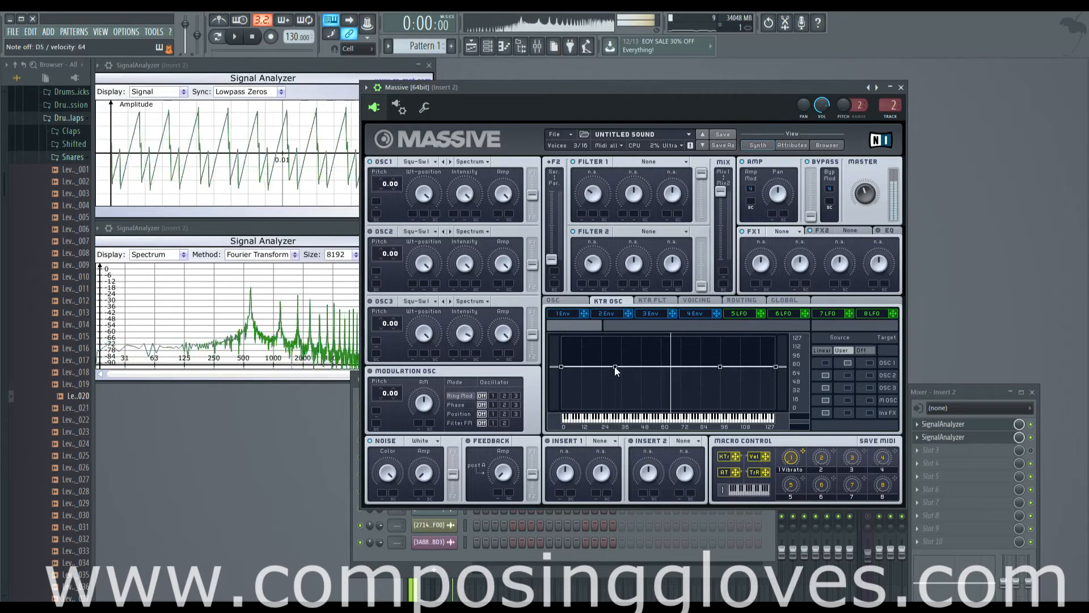
Step: Return OSC 1 to Linear key tracking, play a note, and assign the User curve to the modulation oscillator
{"action": "left_click", "coordinate": [826, 363]}
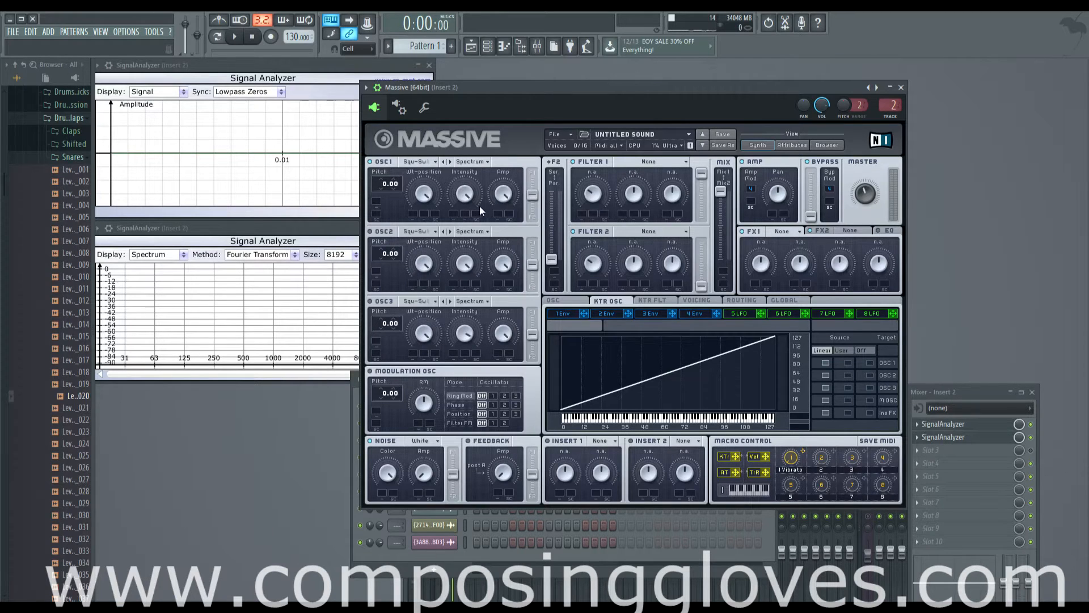
{"action": "key", "text": "b"}
{"action": "left_click", "coordinate": [847, 400]}
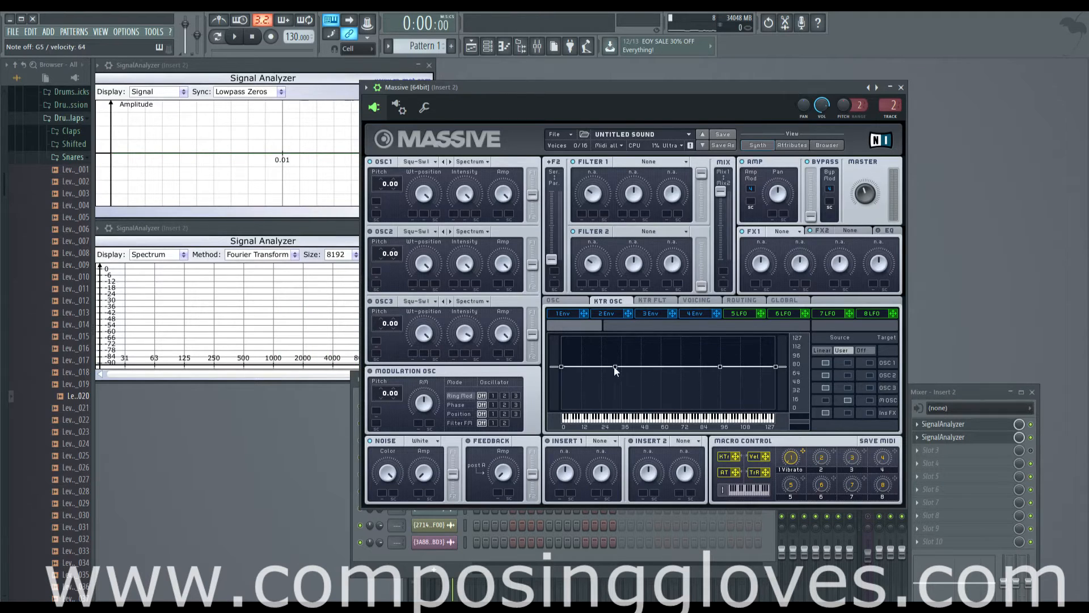
Step: Flatten the User curve at about 32, and set the modulation oscillator and the insert effects back to Linear tracking
{"action": "left_click_drag", "start_coordinate": [677, 367], "coordinate": [671, 389]}
{"action": "double_click", "coordinate": [672, 389]}
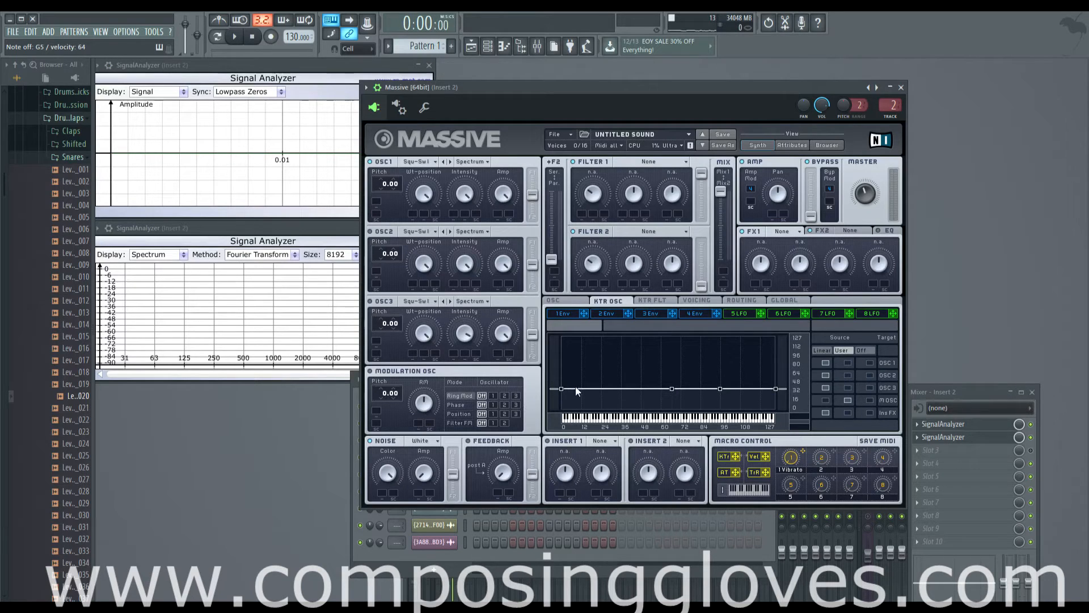
{"action": "left_click", "coordinate": [826, 399]}
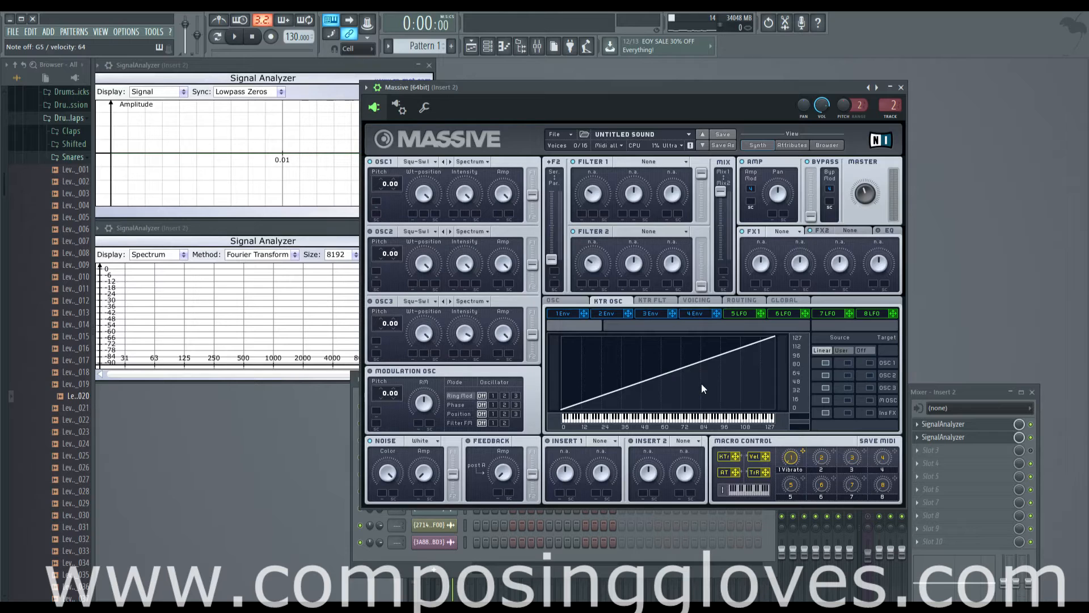
{"action": "left_click", "coordinate": [847, 413]}
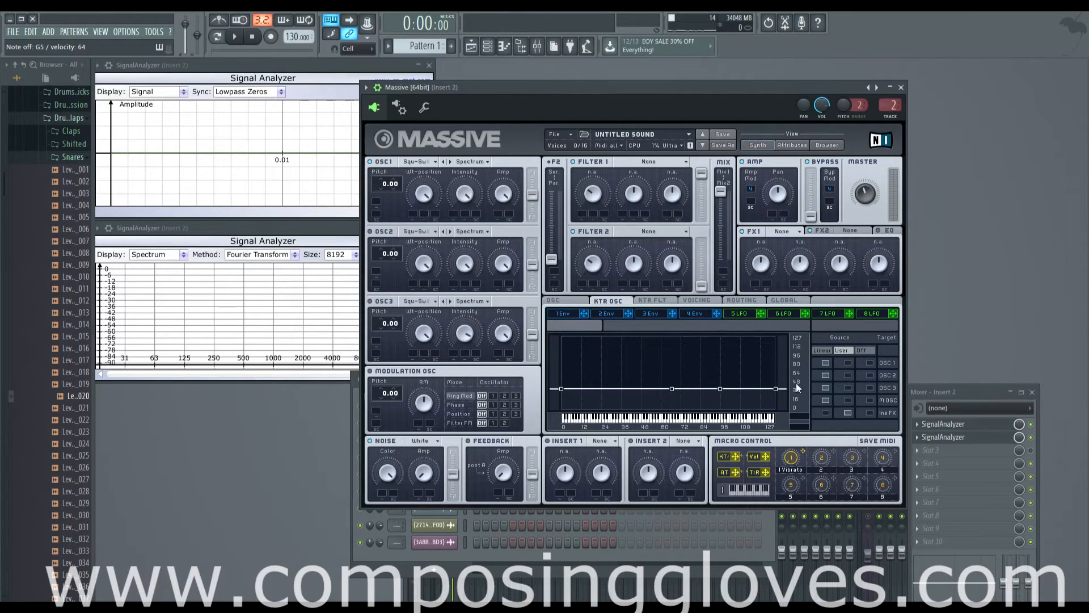
{"action": "left_click", "coordinate": [825, 413]}
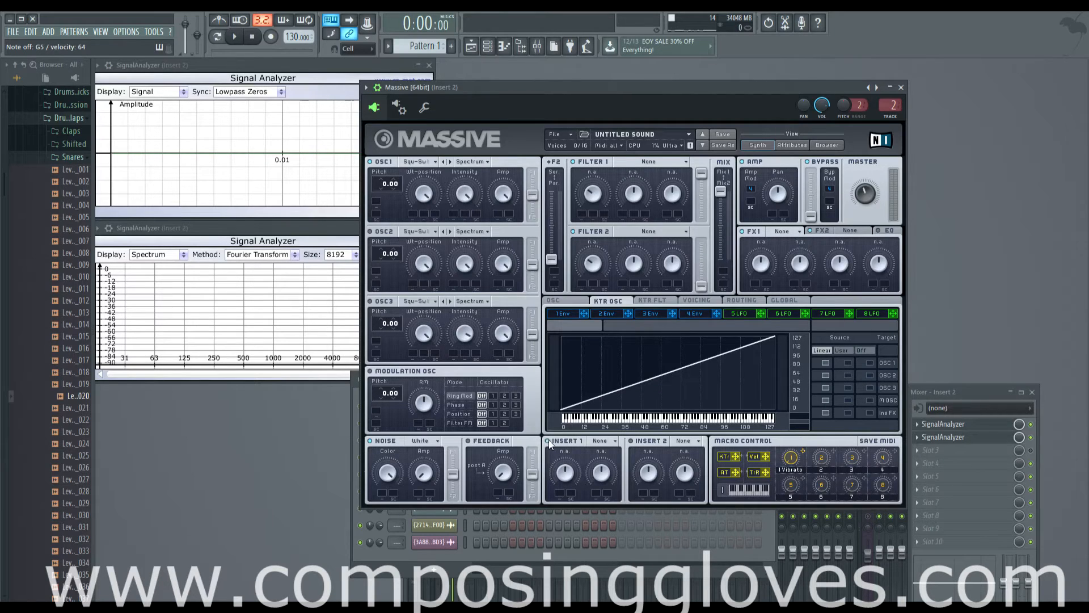
Step: Load Sample & Hold into Insert 1 and turn its Dry/Wet fully up
{"action": "left_click", "coordinate": [604, 441]}
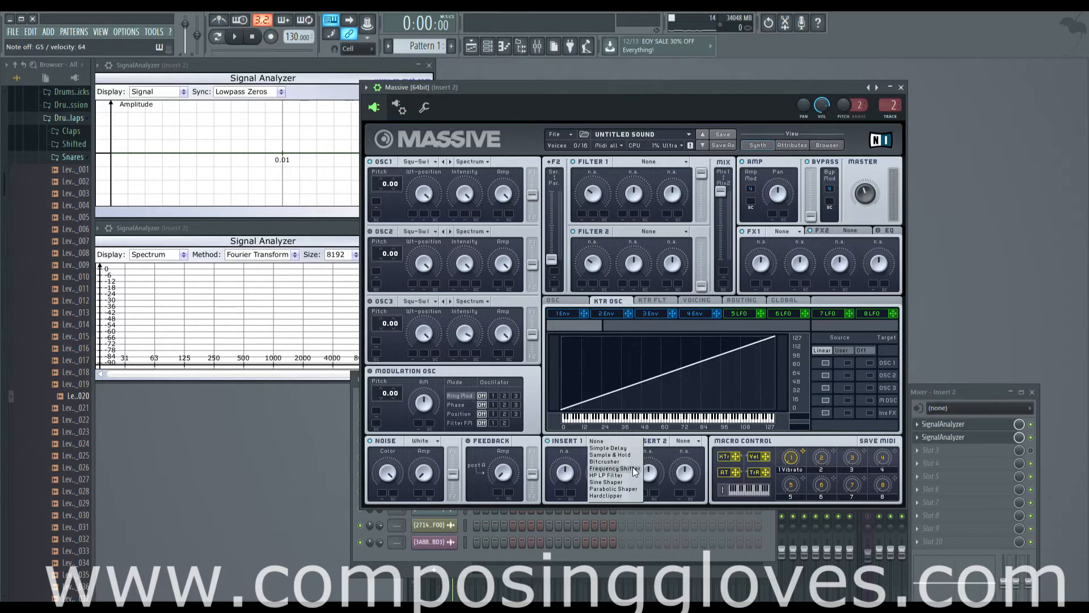
{"action": "left_click", "coordinate": [632, 454]}
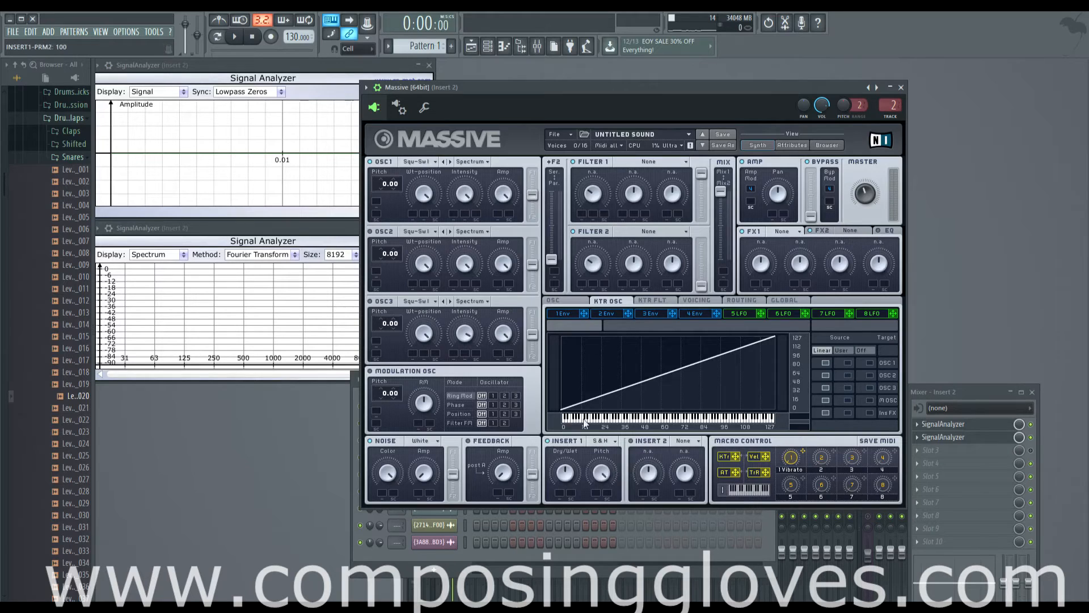
{"action": "left_click_drag", "start_coordinate": [564, 466], "coordinate": [574, 437]}
Step: Try the User curve on the modulation oscillator, return it to Linear, and assign User tracking to the insert effects
{"action": "left_click", "coordinate": [847, 399]}
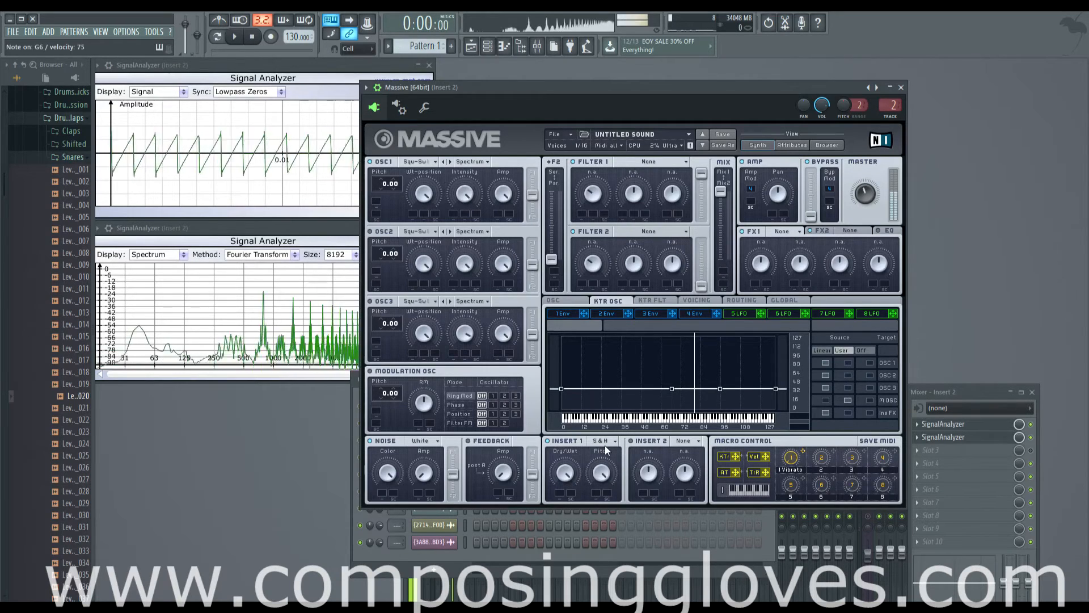
{"action": "left_click", "coordinate": [825, 400]}
{"action": "left_click", "coordinate": [850, 412]}
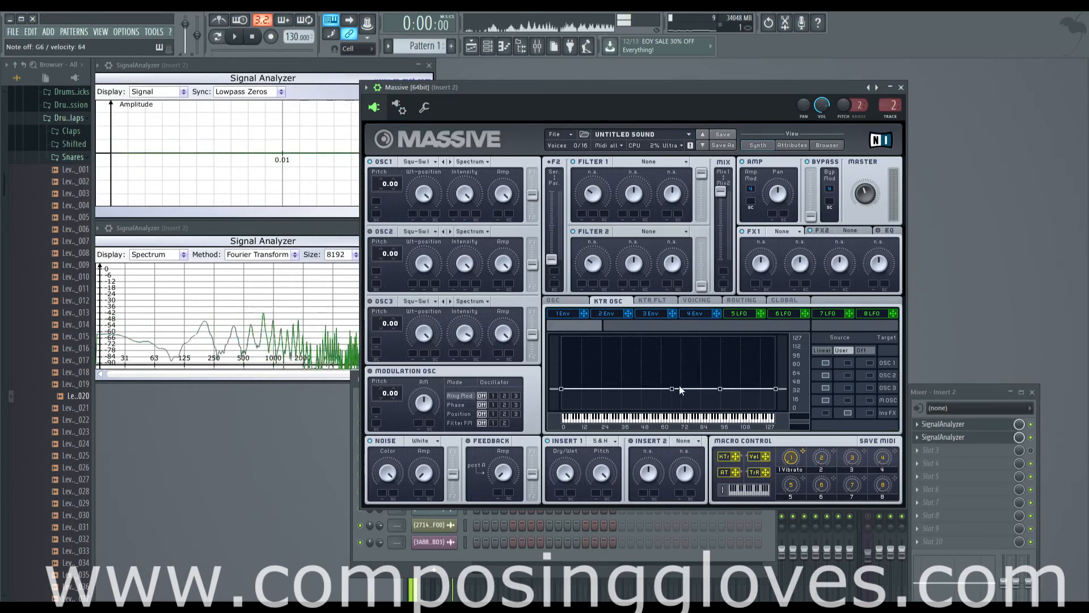
Step: Toggle Insert 1 off and on to compare the sound with and without Sample & Hold
{"action": "left_click", "coordinate": [547, 440]}
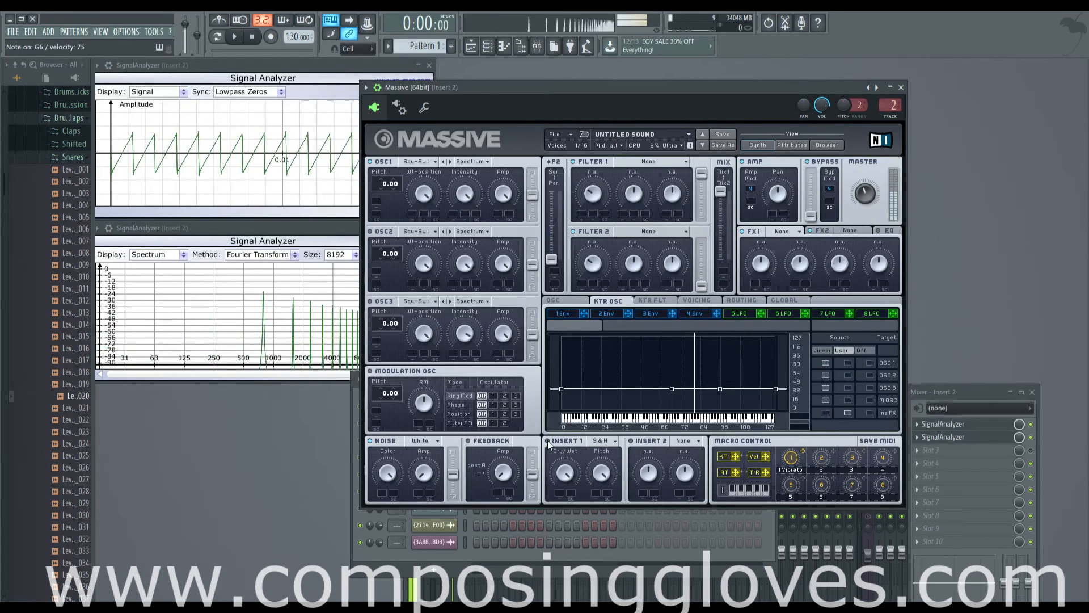
{"action": "left_click", "coordinate": [546, 440]}
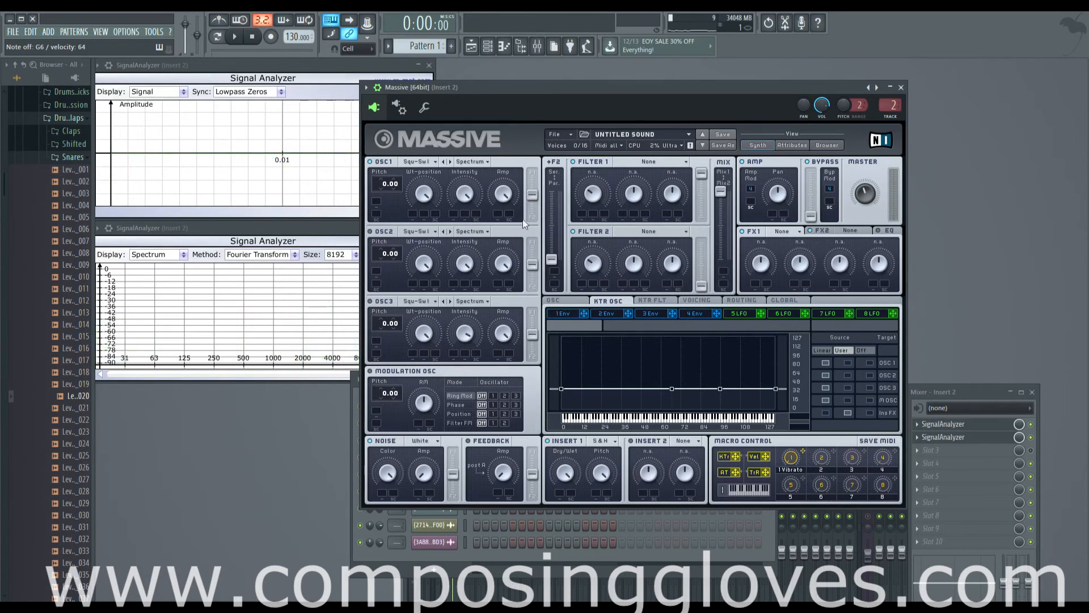
{"action": "left_click", "coordinate": [548, 441]}
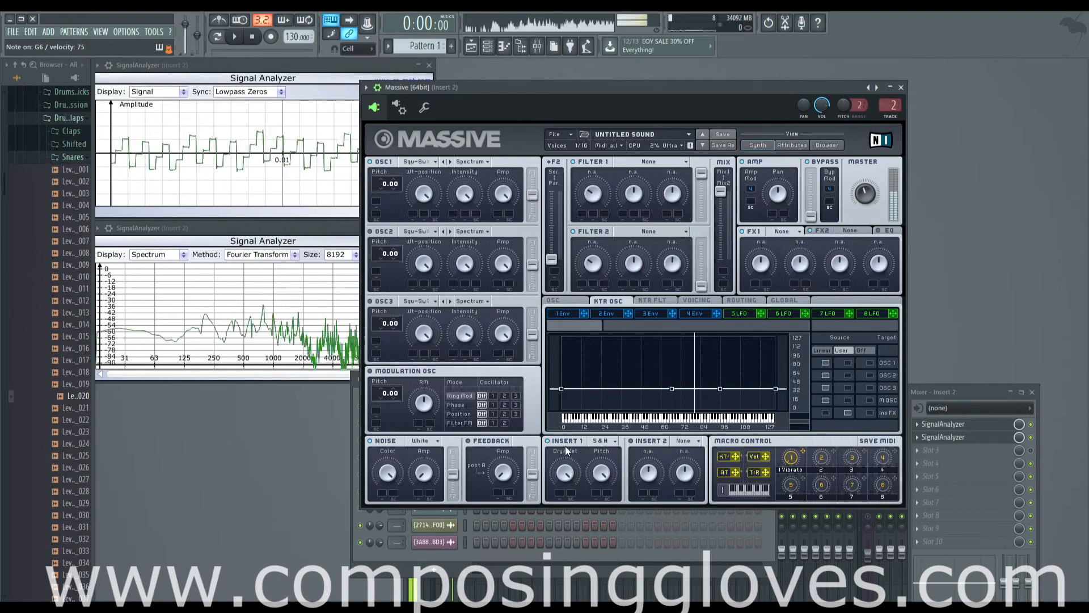
Step: Test Insert 1's Dry/Wet at about 40 and 50, and turn it fully up again
{"action": "left_click_drag", "start_coordinate": [566, 474], "coordinate": [566, 522]}
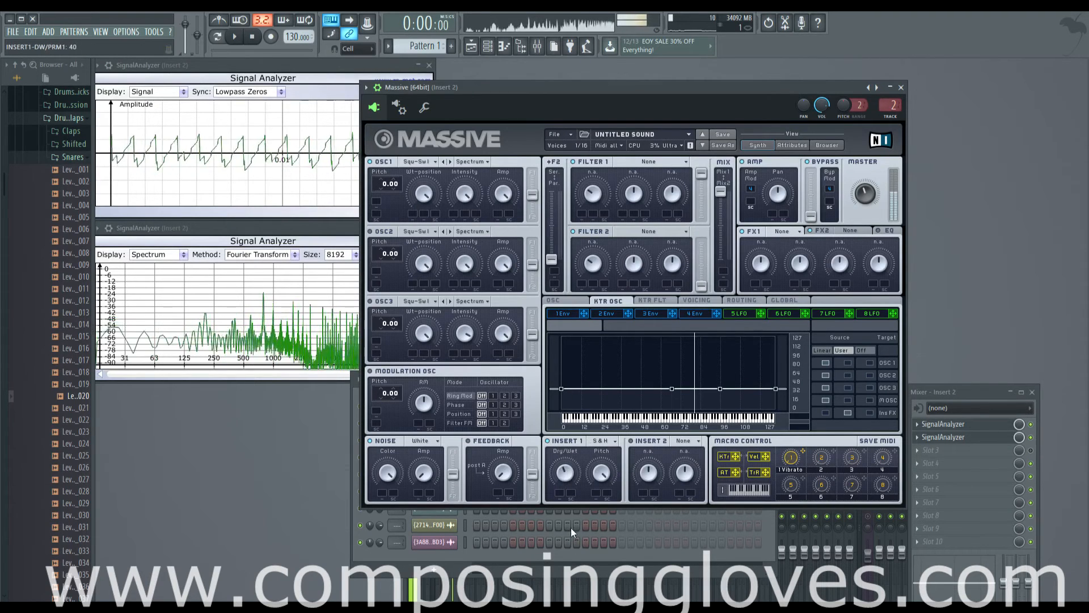
{"action": "left_click_drag", "start_coordinate": [567, 481], "coordinate": [516, 445]}
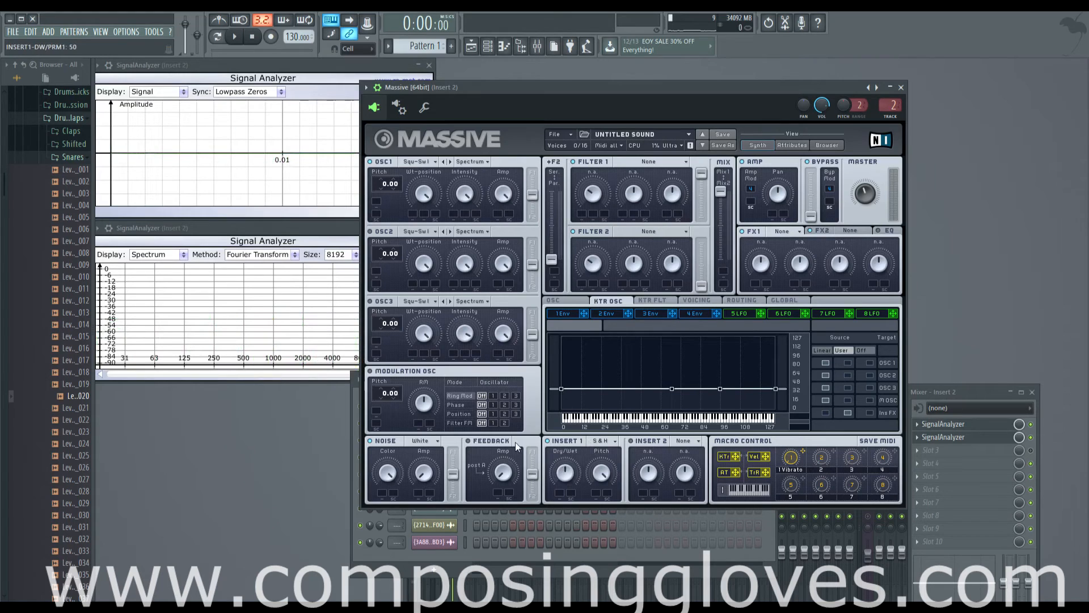
{"action": "left_click_drag", "start_coordinate": [566, 476], "coordinate": [570, 436]}
Step: Load Sine Shaper into Insert 1 with Drive turned up, and raise the User curve's two inner points to about 112 and 127
{"action": "left_click_drag", "start_coordinate": [672, 388], "coordinate": [672, 345]}
{"action": "left_click", "coordinate": [601, 440]}
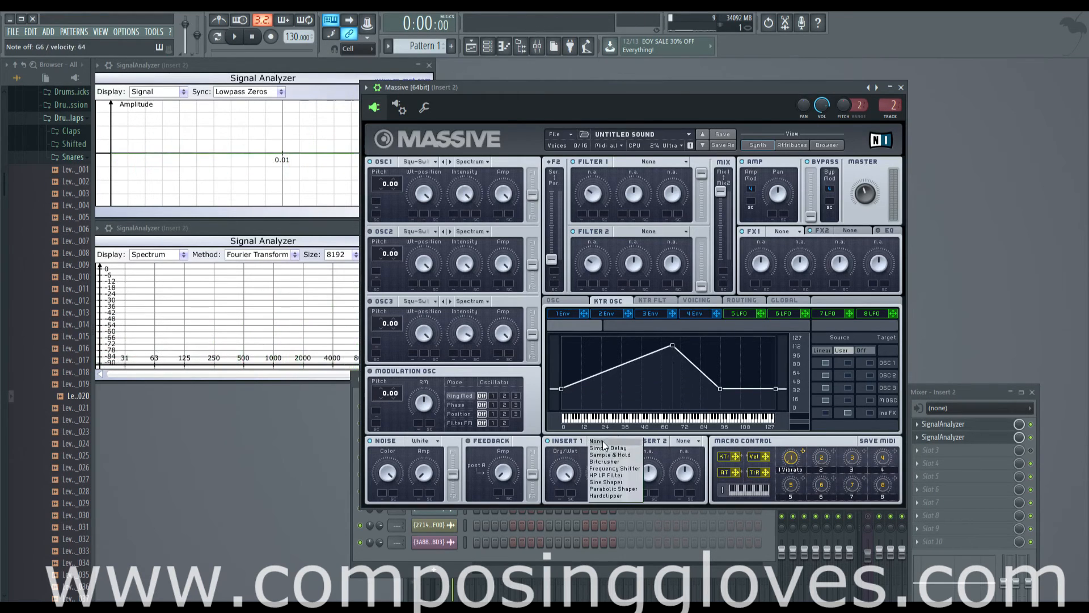
{"action": "left_click", "coordinate": [621, 481]}
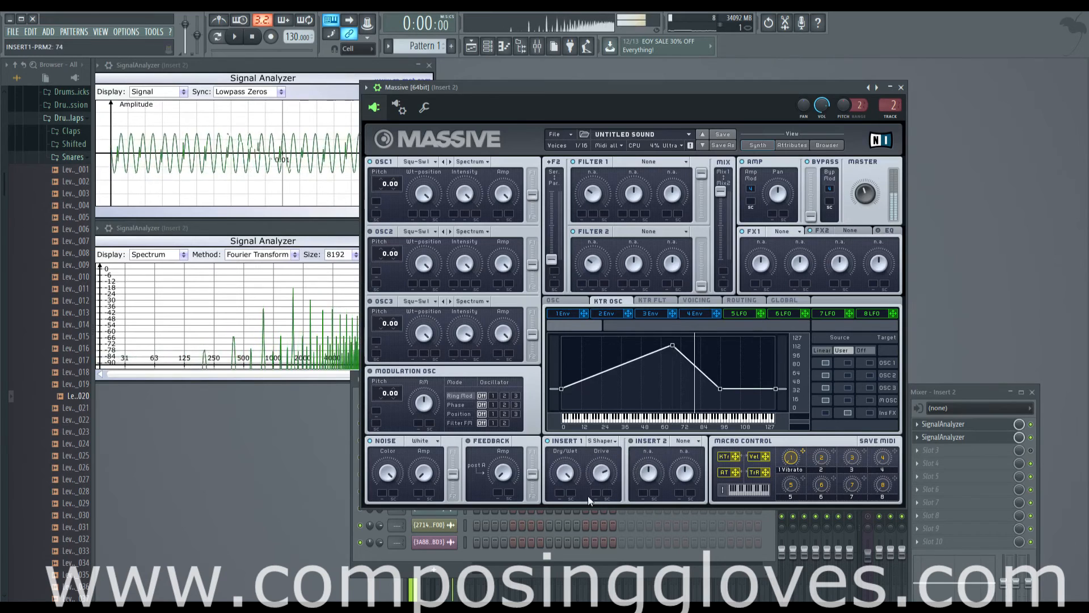
{"action": "left_click_drag", "start_coordinate": [719, 389], "coordinate": [756, 336]}
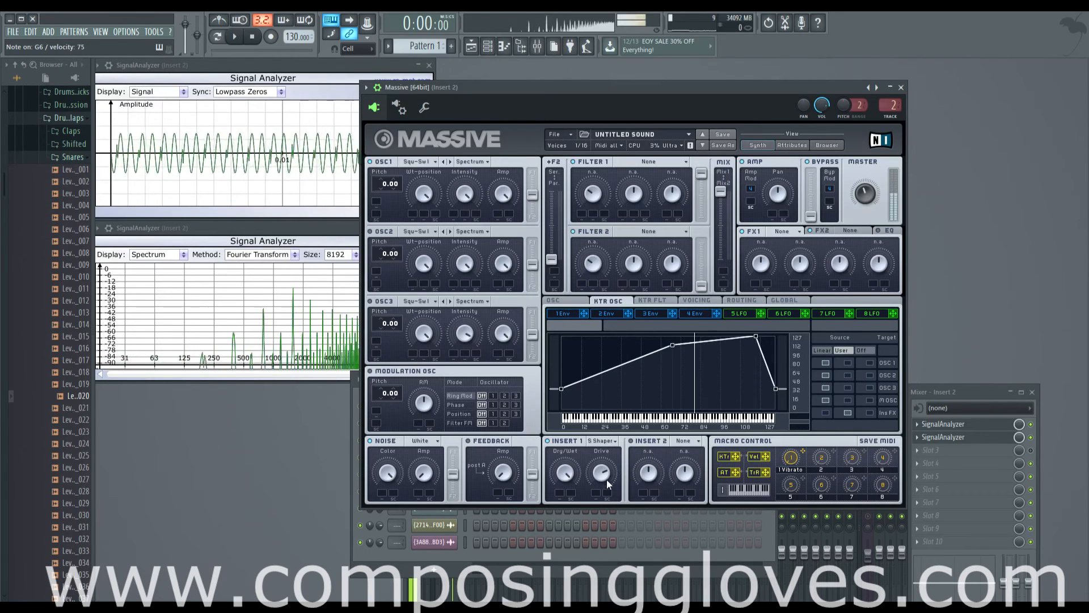
{"action": "left_click_drag", "start_coordinate": [599, 447], "coordinate": [600, 433]}
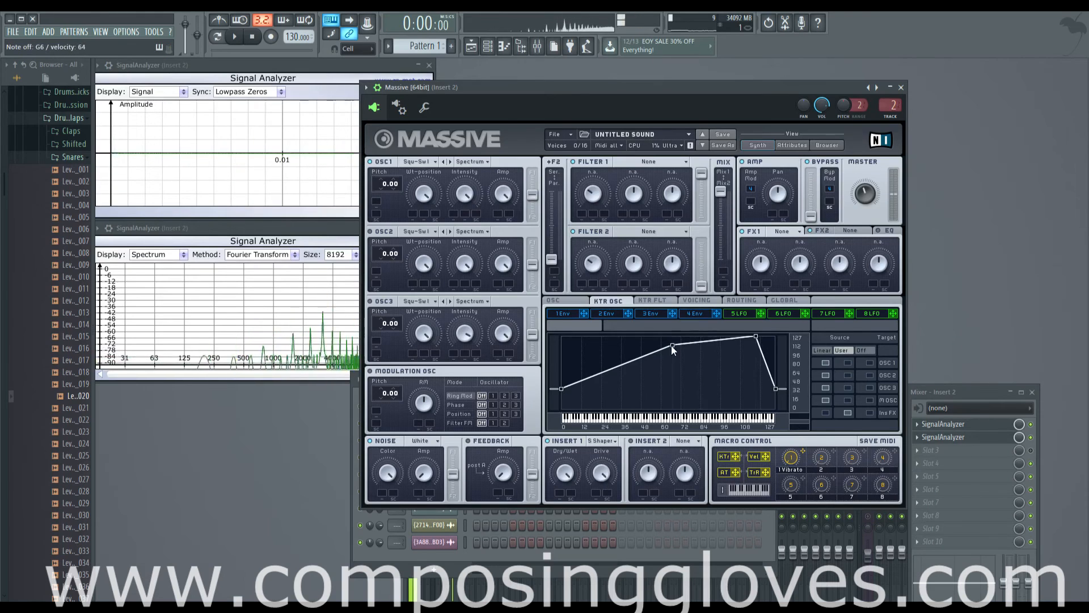
Step: Load Frequency Shifter into Insert 1, and move the curve's inner points to 0 near key 63 and about 120 near key 106
{"action": "left_click", "coordinate": [612, 441]}
{"action": "left_click", "coordinate": [635, 466]}
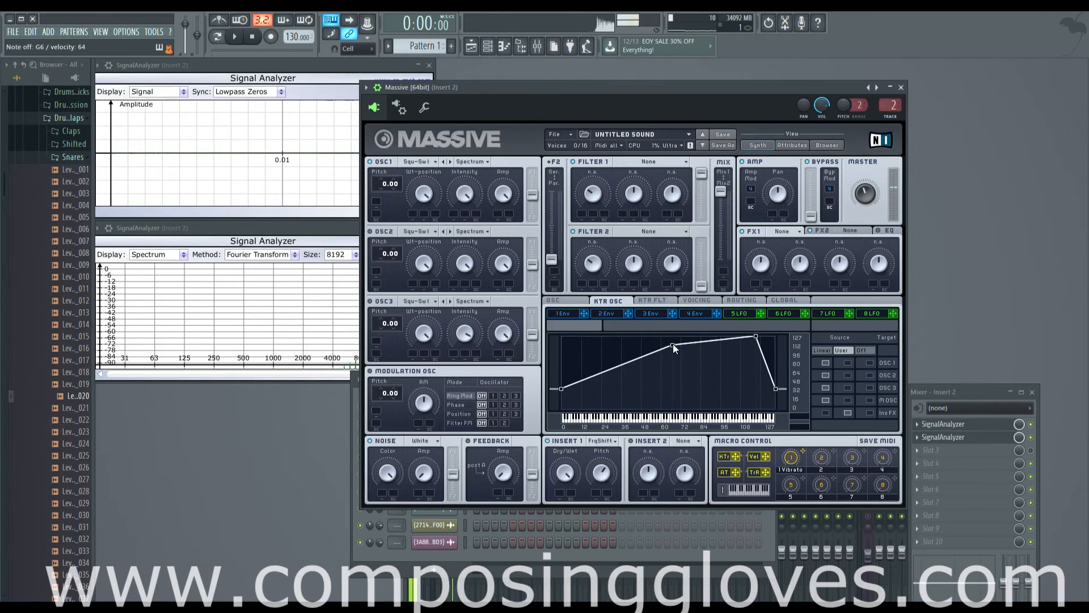
{"action": "left_click_drag", "start_coordinate": [672, 345], "coordinate": [667, 409]}
{"action": "left_click_drag", "start_coordinate": [756, 337], "coordinate": [739, 340]}
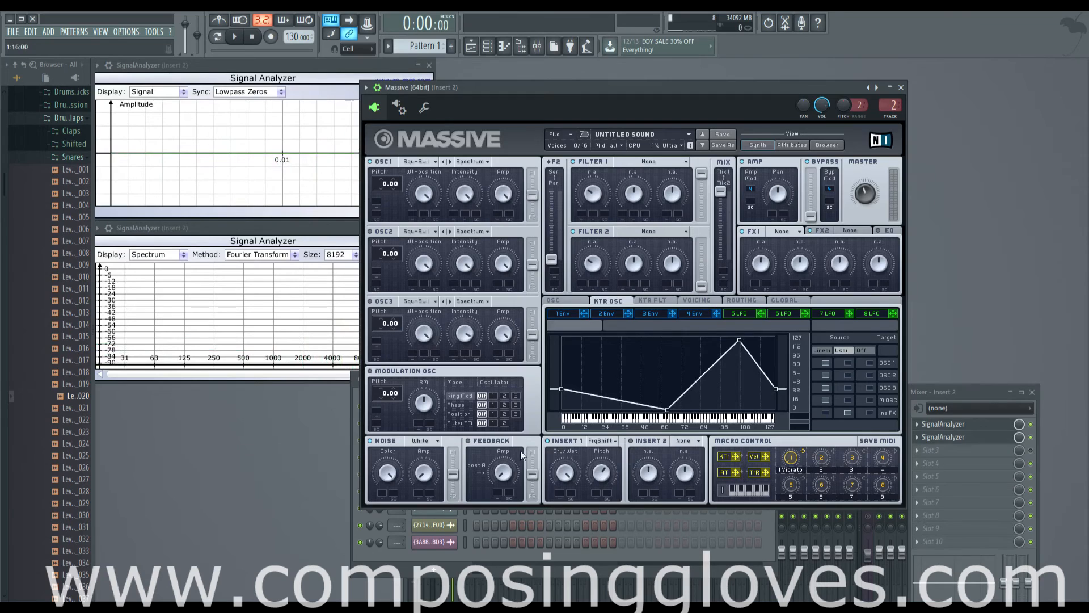
Step: Set Insert 1 to None and return the insert effects to Linear key tracking
{"action": "left_click", "coordinate": [600, 441]}
{"action": "left_click", "coordinate": [567, 444]}
{"action": "left_click", "coordinate": [596, 444]}
{"action": "left_click", "coordinate": [618, 442]}
{"action": "left_click", "coordinate": [826, 413]}
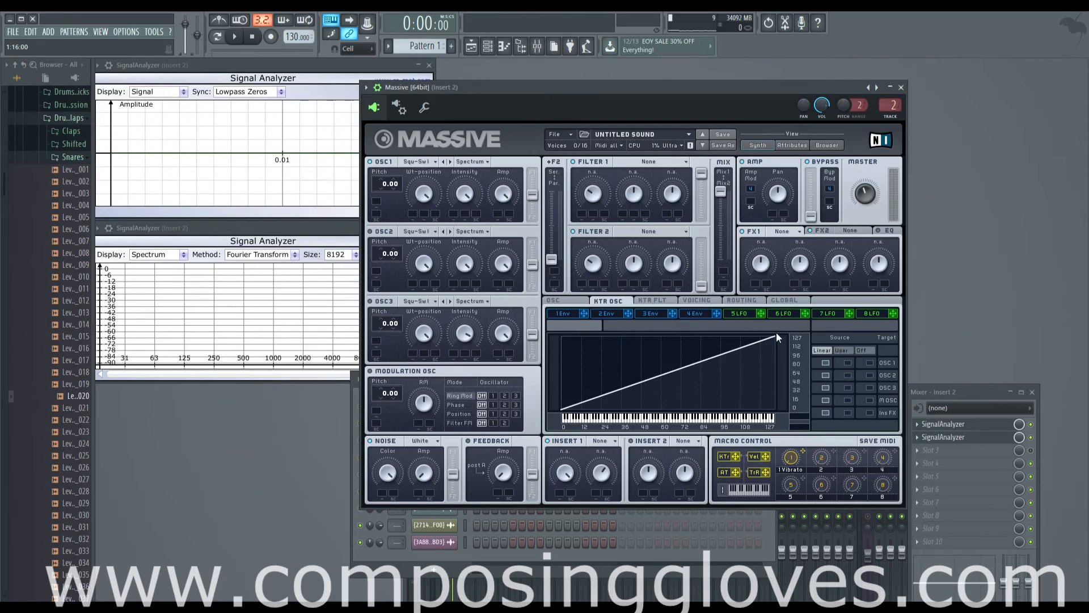